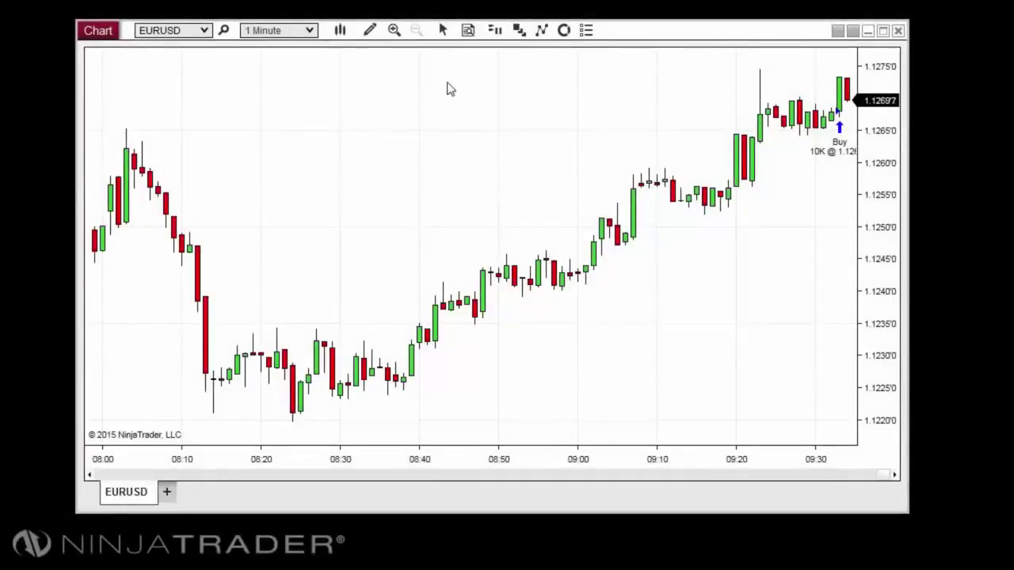
Toggle the Chart Trader order panel on and then off from the toolbar dropdown
click(494, 30)
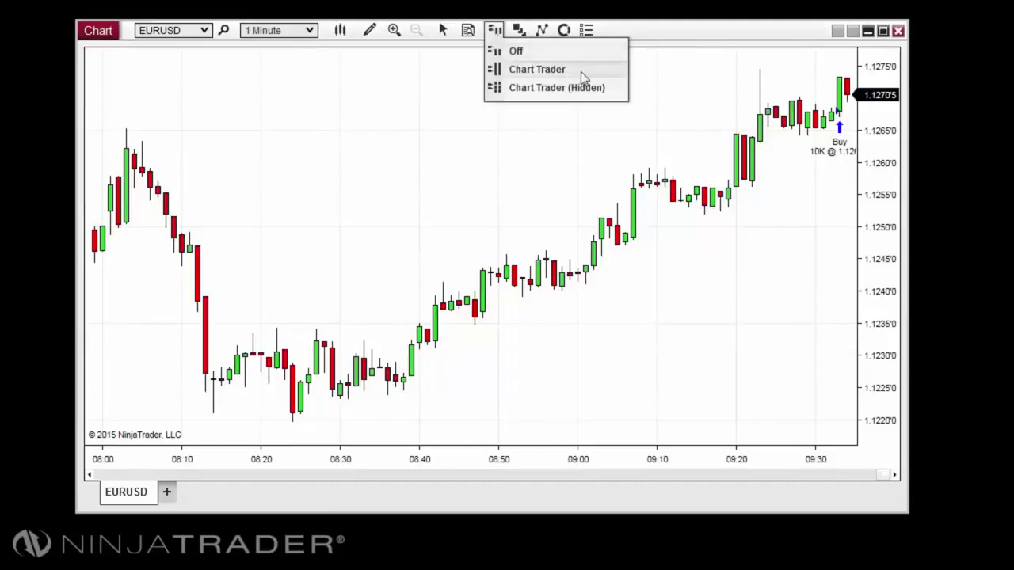
click(580, 71)
click(494, 30)
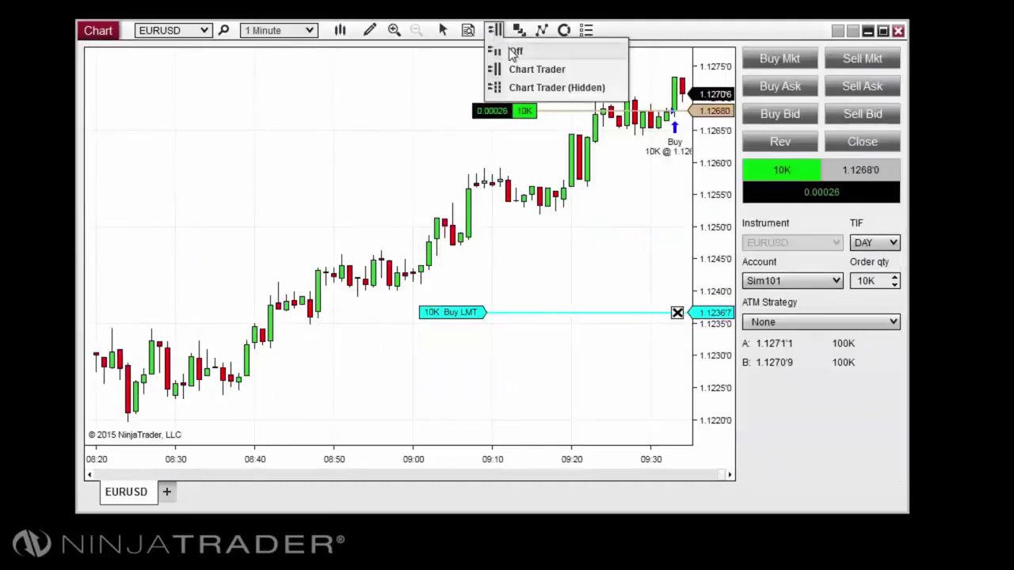
click(511, 51)
Set the EURUSD chart's Chart trader property to 'Chart Trader' in chart Properties
right_click(474, 73)
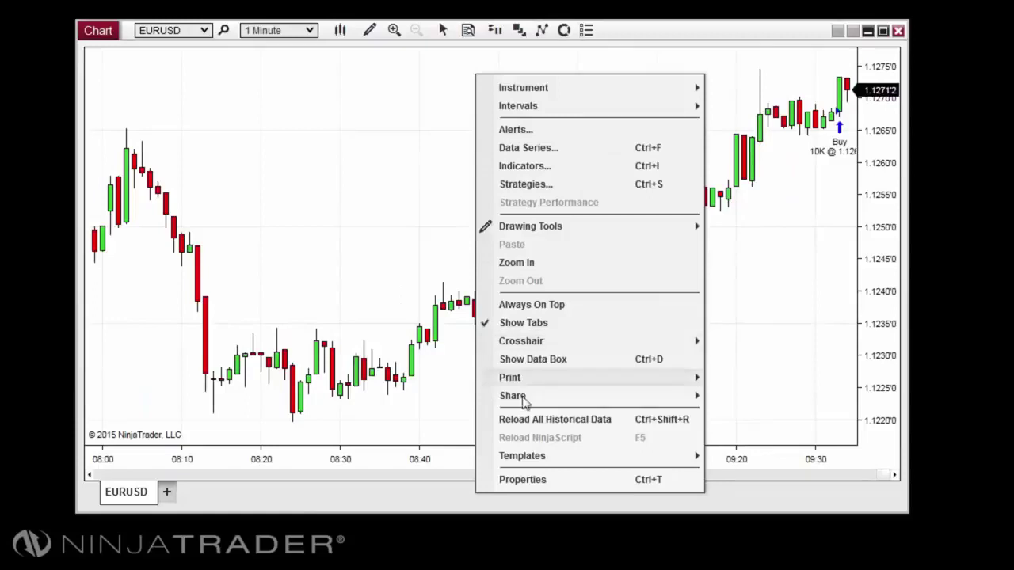
click(531, 479)
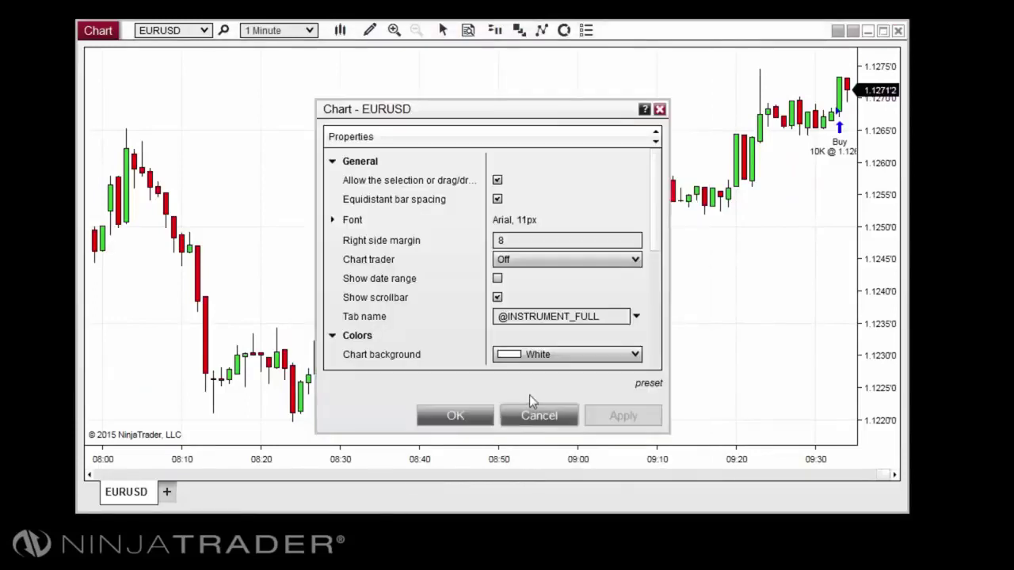
click(523, 264)
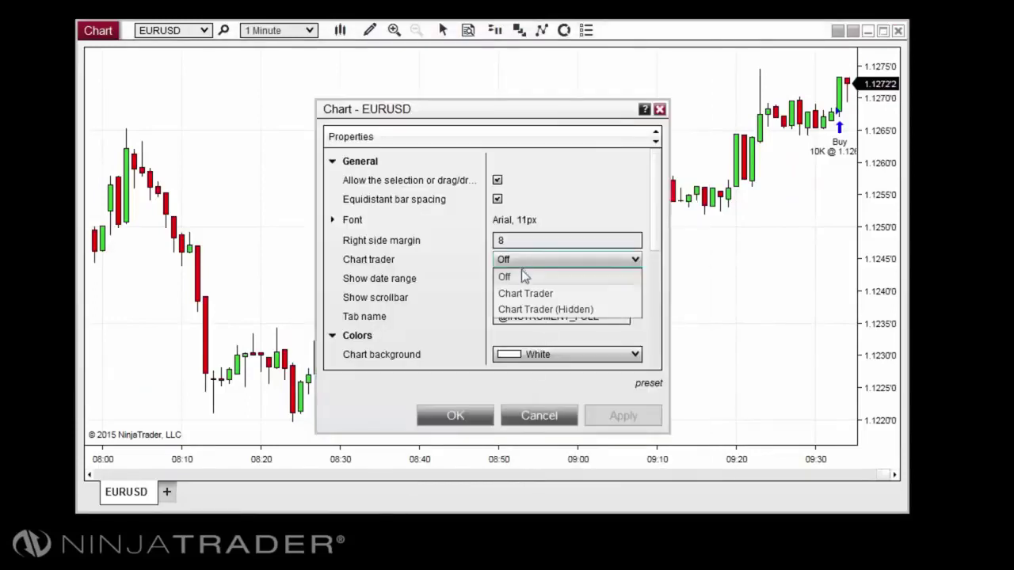
click(519, 292)
click(456, 415)
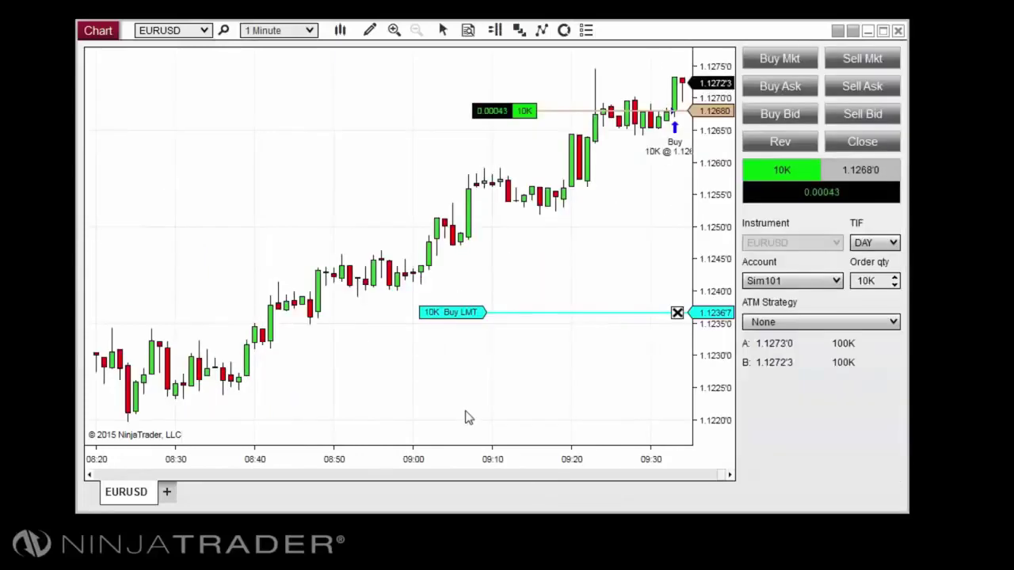
Choose 'Chart Trader (Hidden)' from the toolbar's Chart Trader dropdown
click(492, 32)
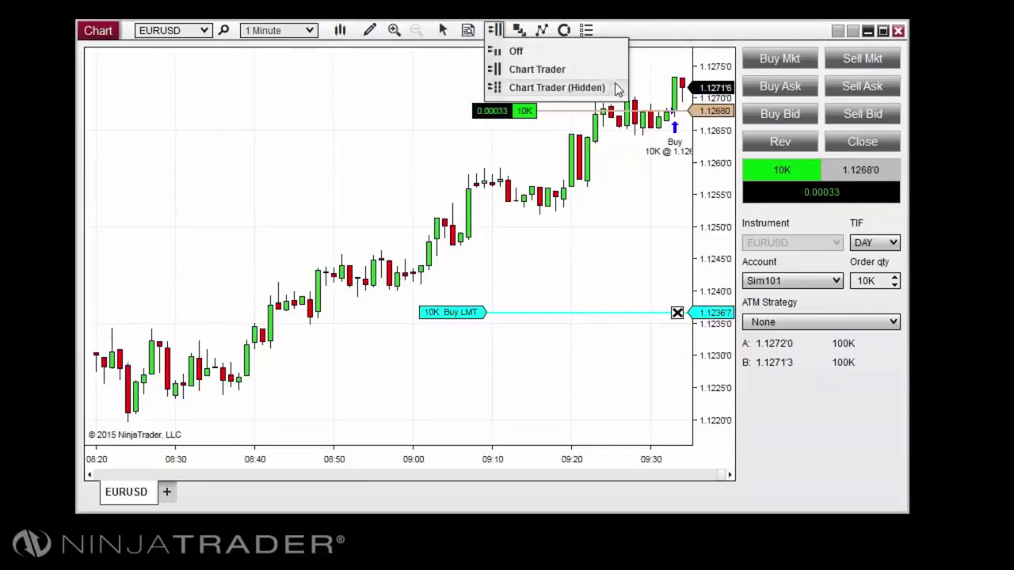
click(590, 90)
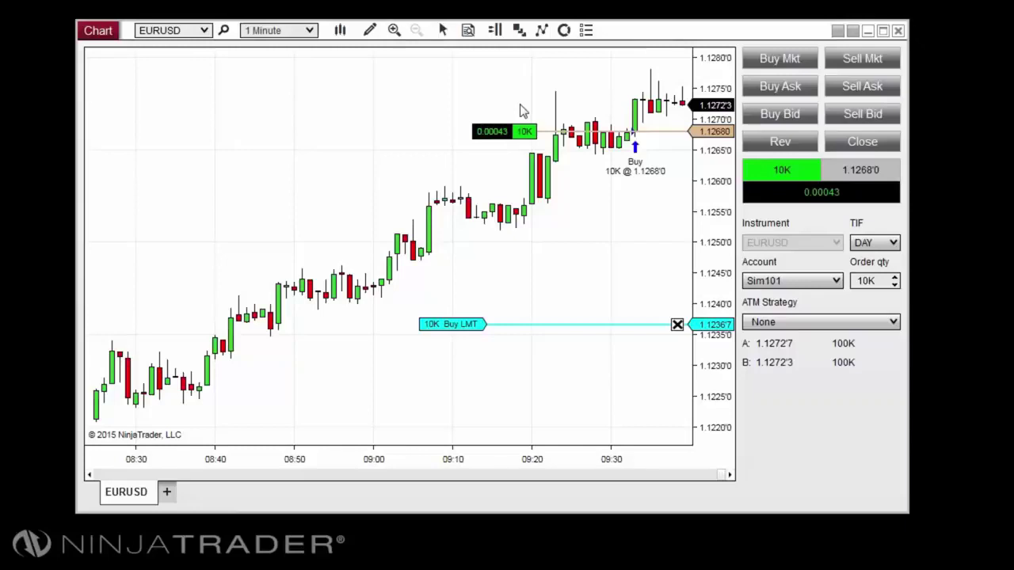
Cycle the open profit box through currency ($4.10), percent (0.04 %) and points
click(775, 197)
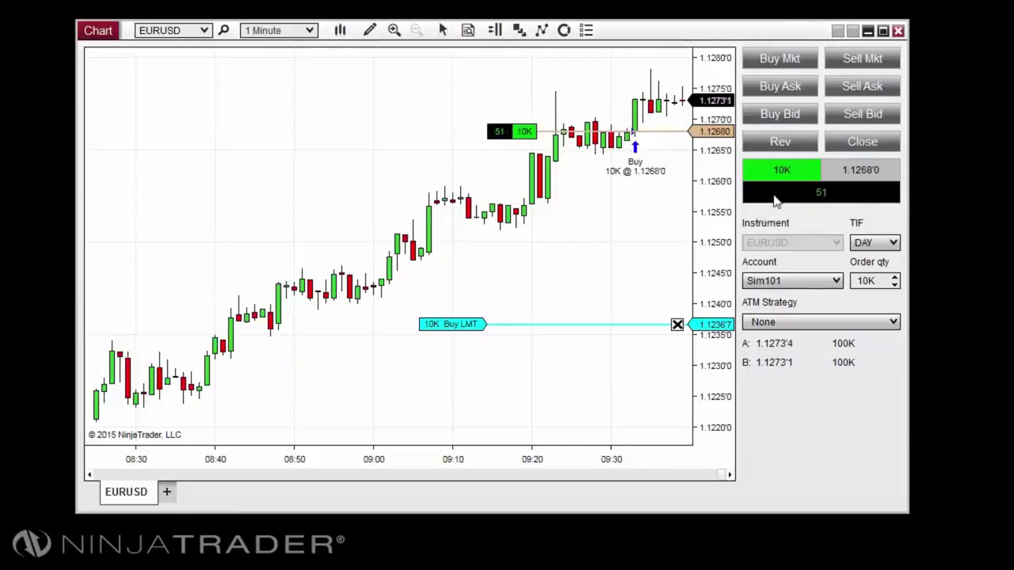
click(776, 202)
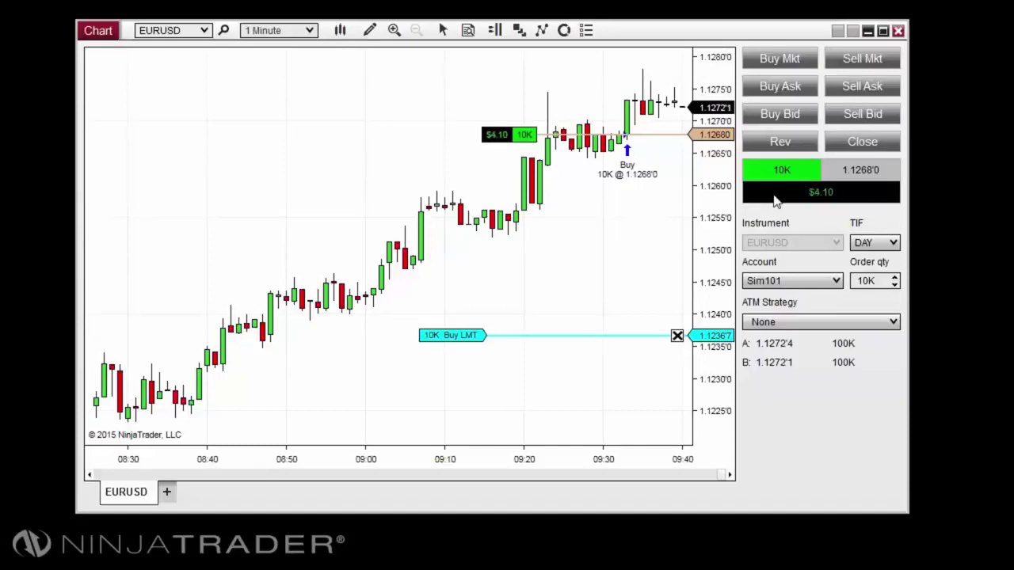
click(776, 201)
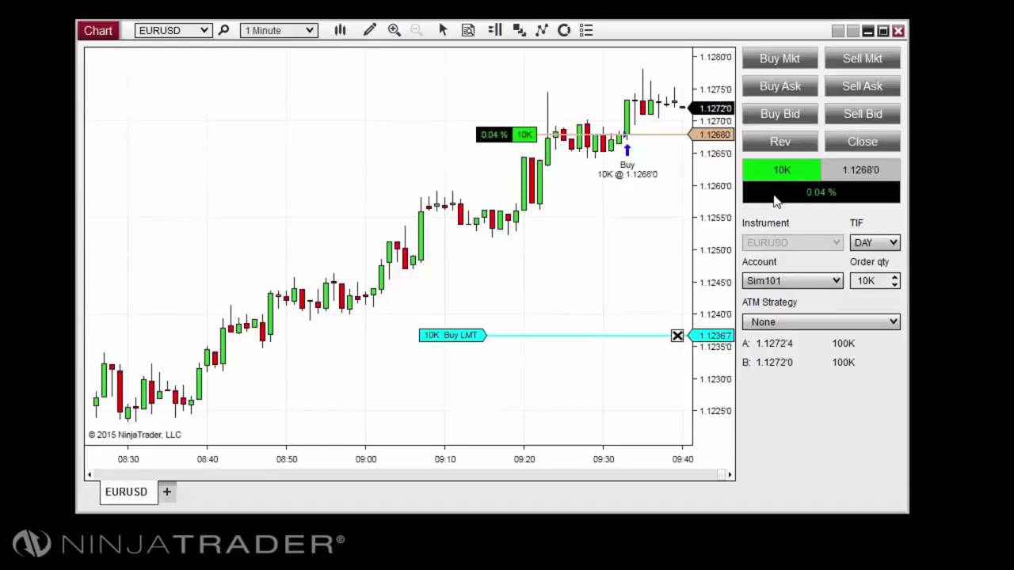
click(775, 201)
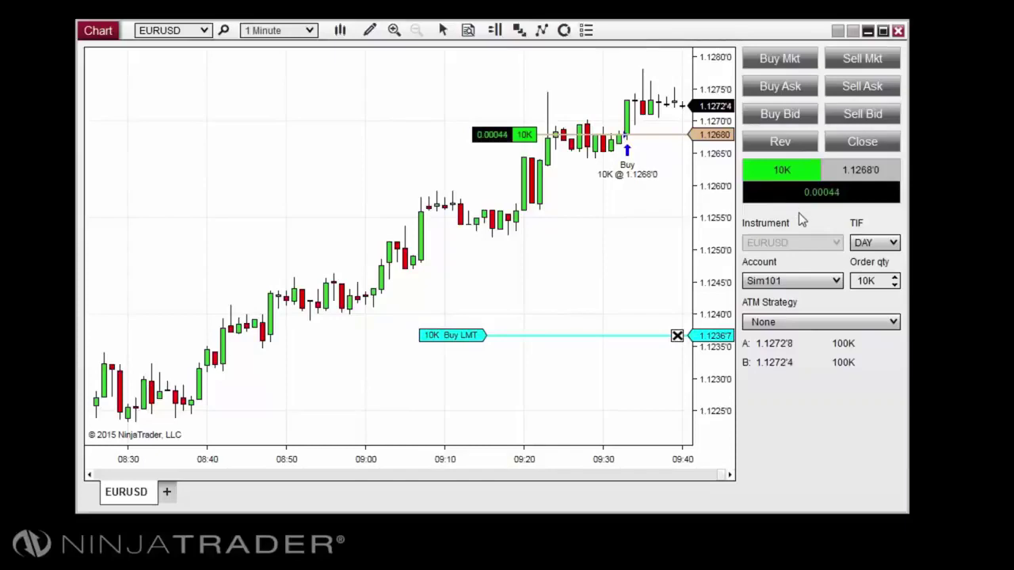
Open the Chart Trader properties to view the PnL display unit options
right_click(801, 221)
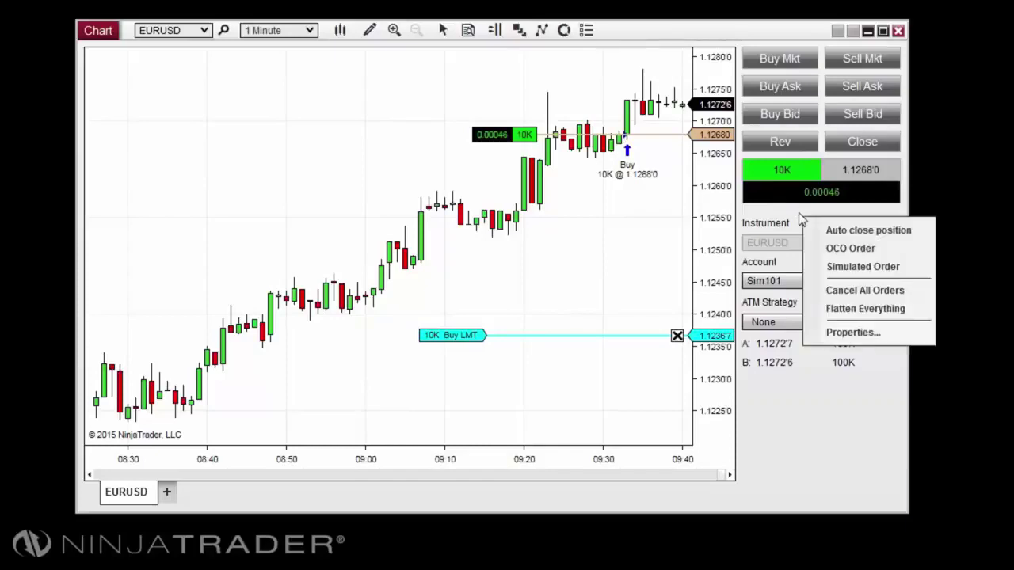
click(852, 333)
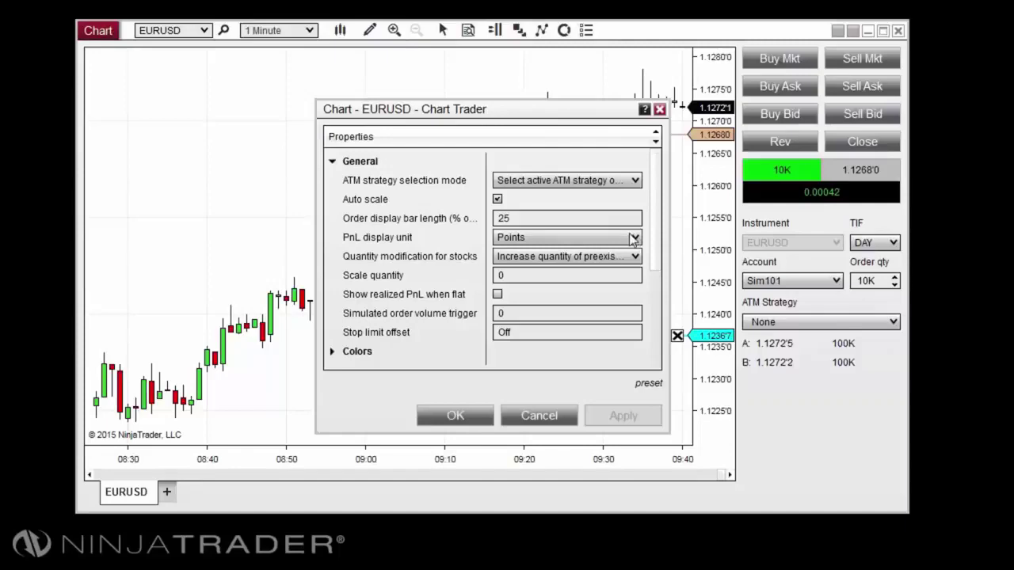
click(634, 239)
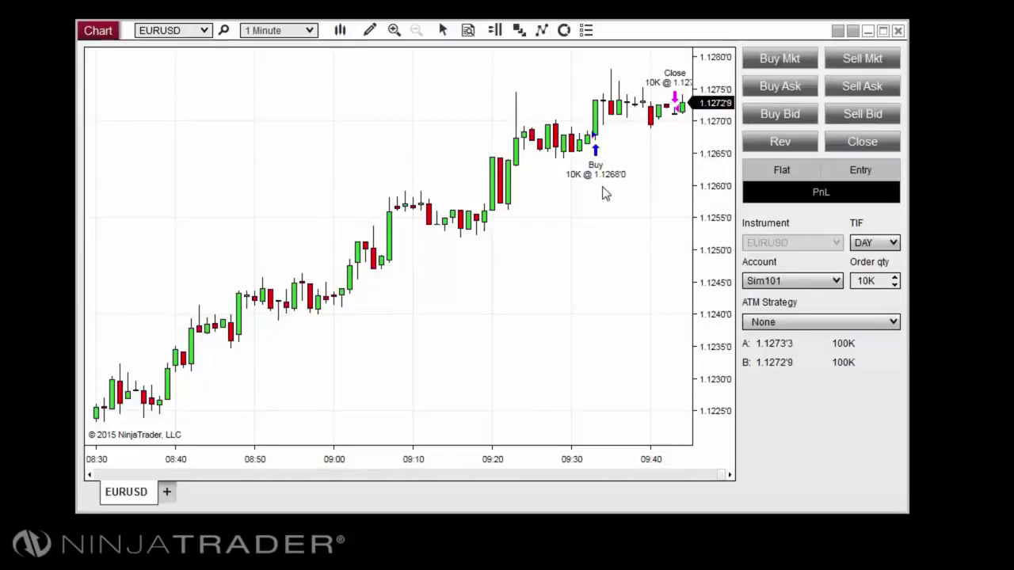
right_click(511, 68)
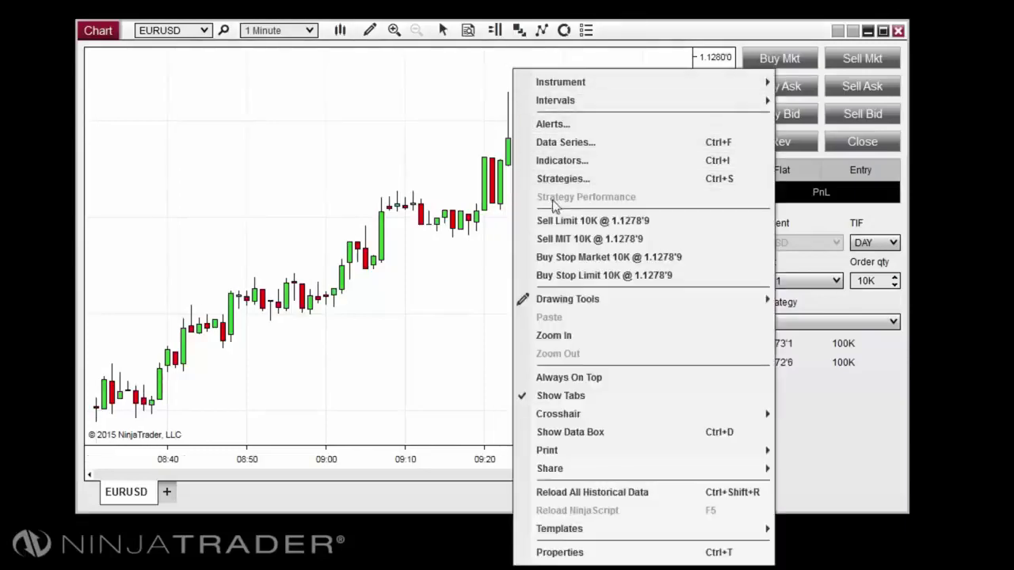
click(466, 295)
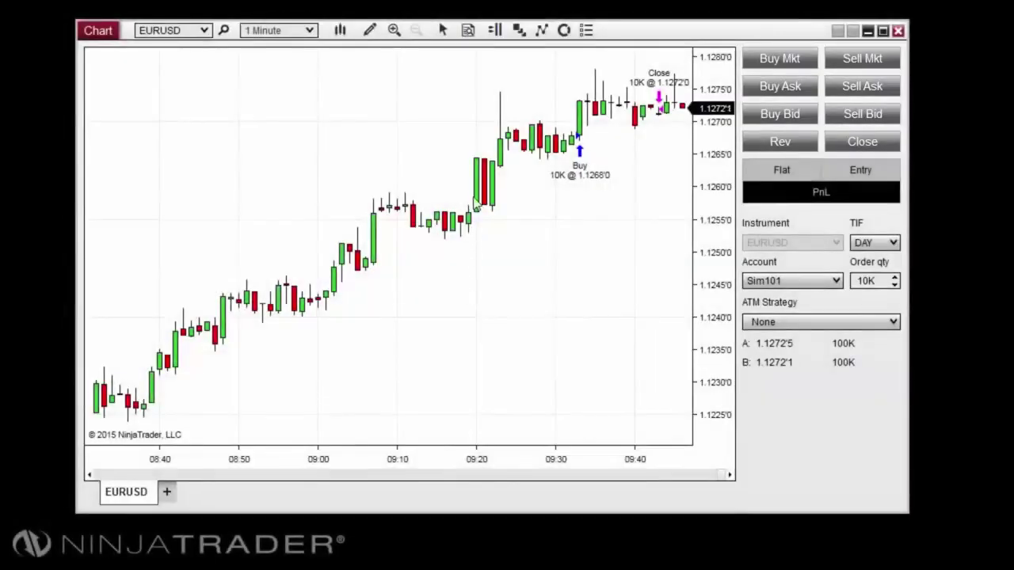
Choose 'Sell Limit 10K @ 1.1279'9' from the EURUSD chart's right-click menu
right_click(481, 65)
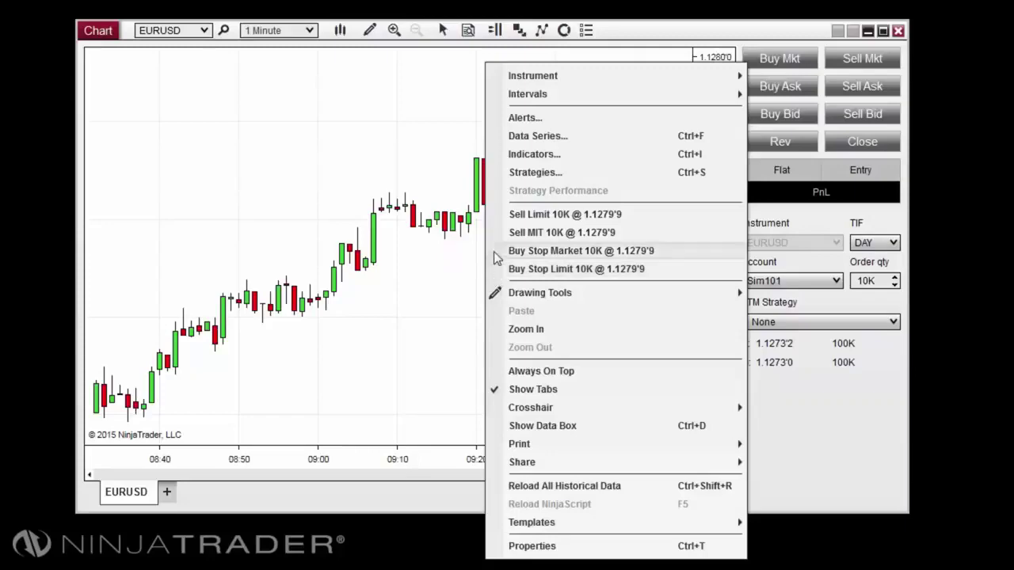
click(494, 218)
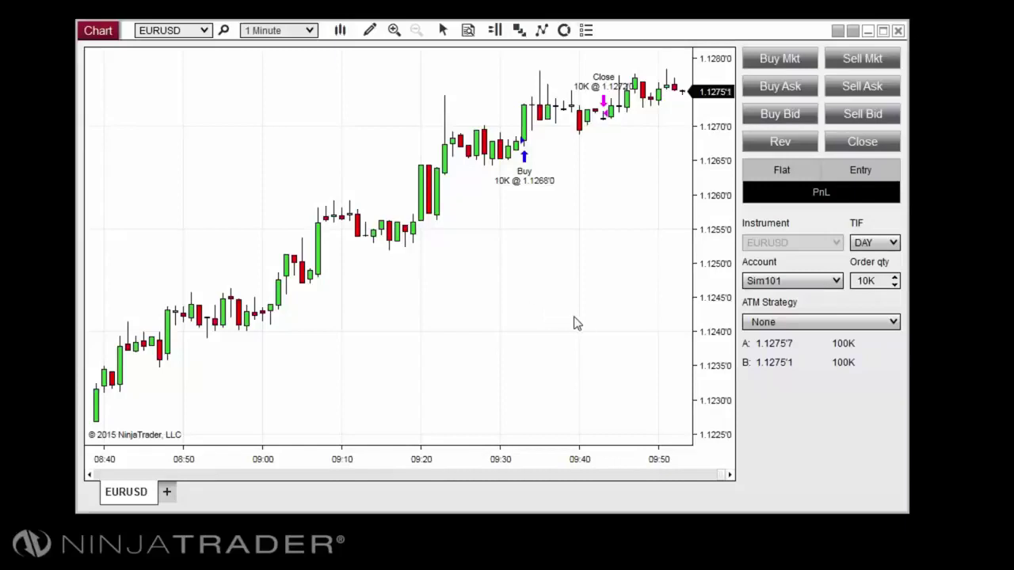
Enable OCO Order and place a 10K sell limit at 1.1280'4
right_click(806, 357)
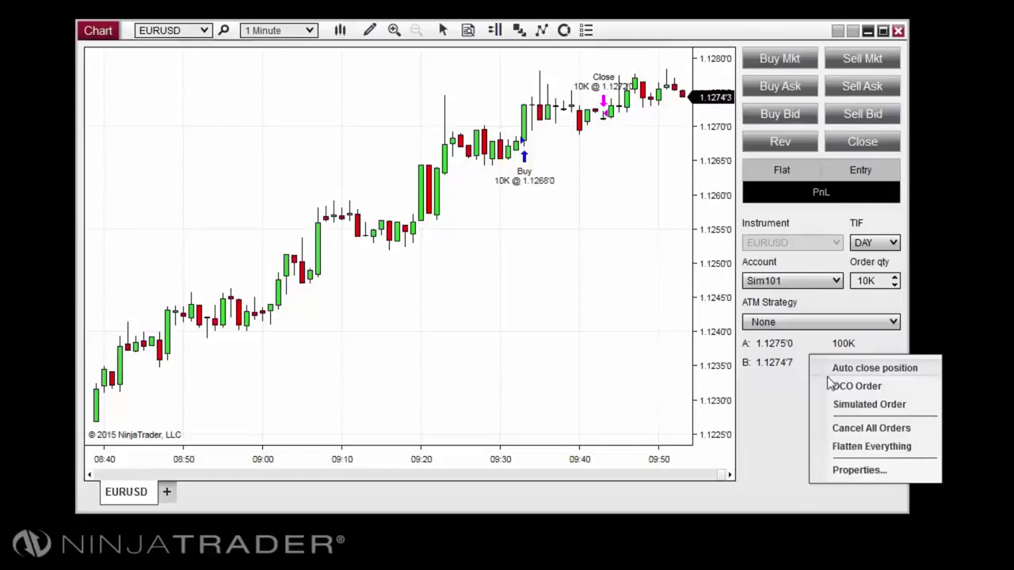
click(870, 388)
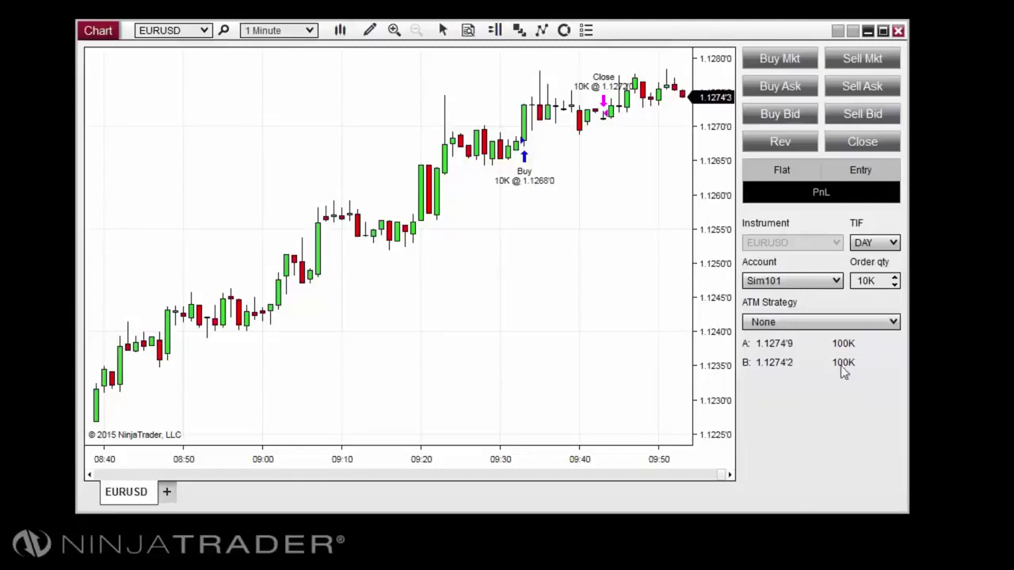
right_click(579, 63)
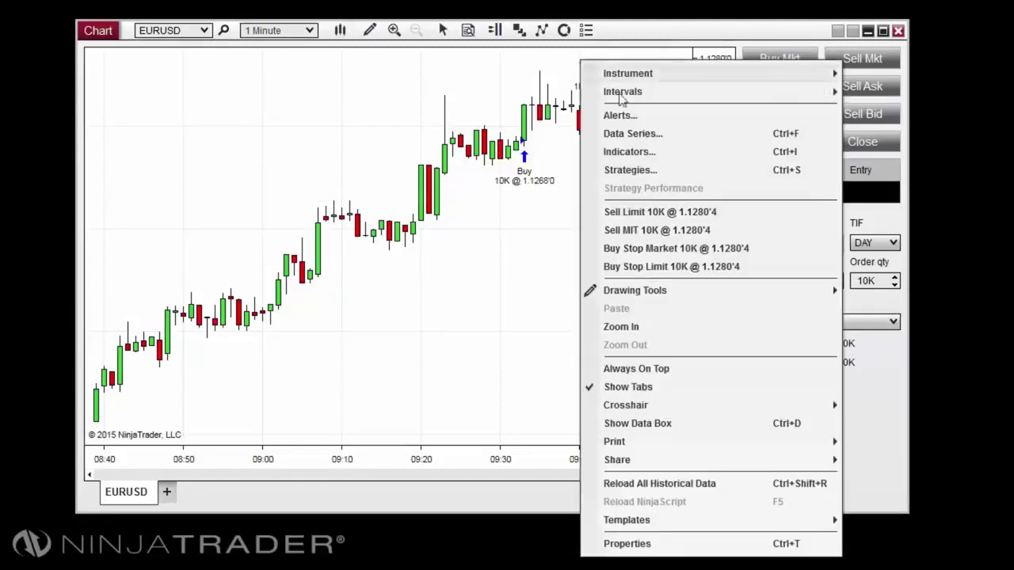
click(654, 210)
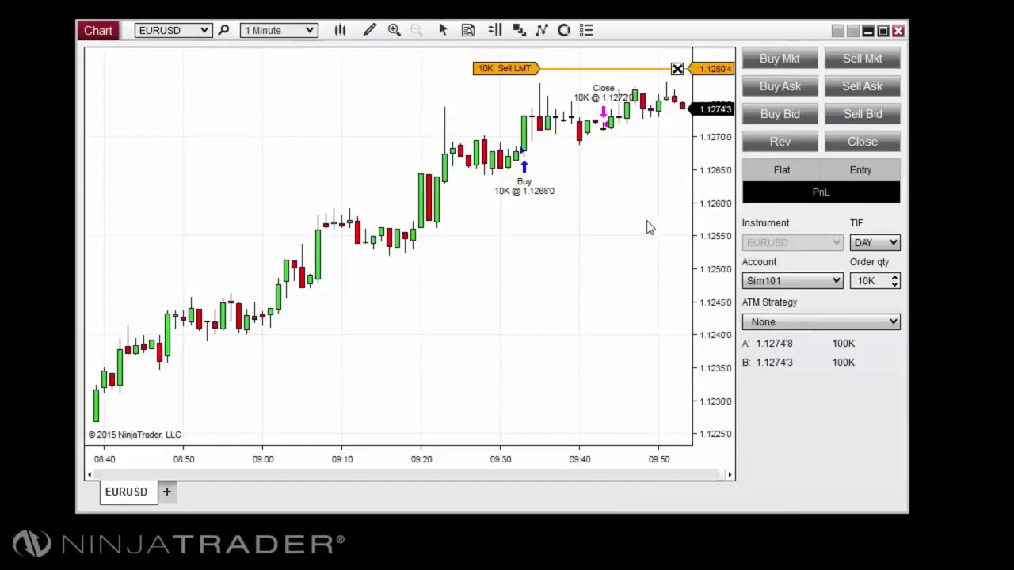
Add a linked 10K sell stop at 1.1255'5, then cancel it along with the limit
right_click(547, 235)
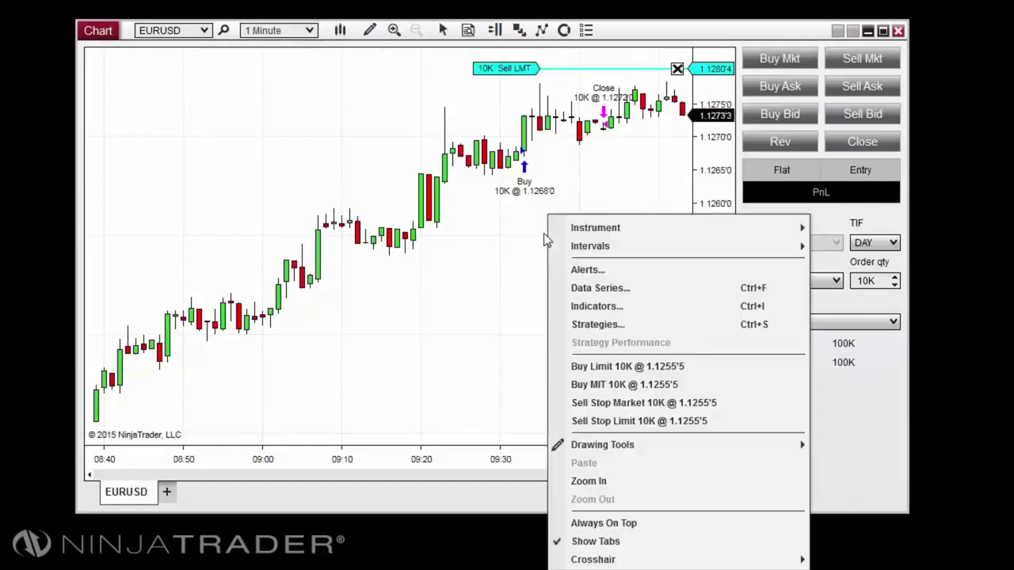
click(584, 403)
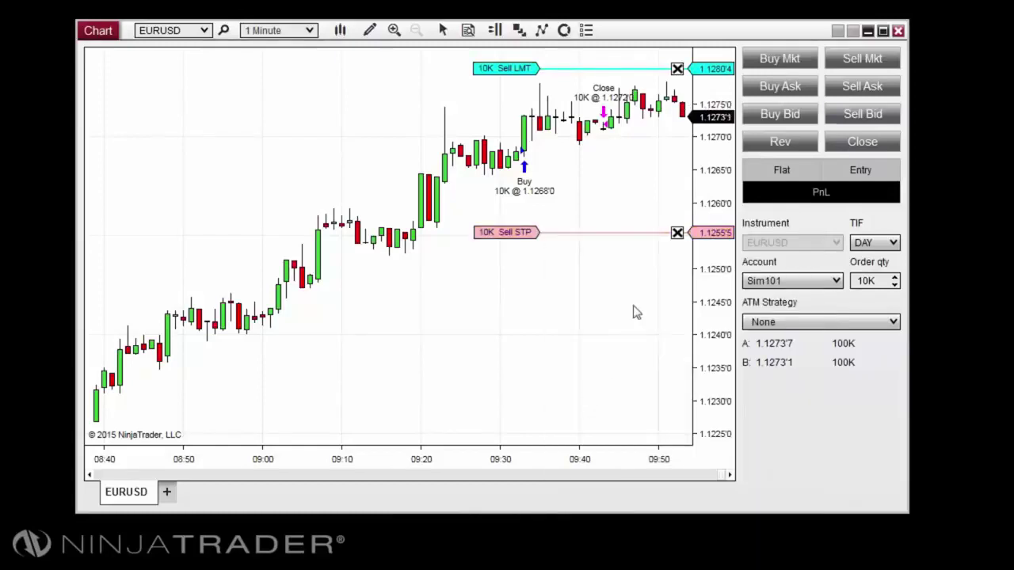
click(677, 233)
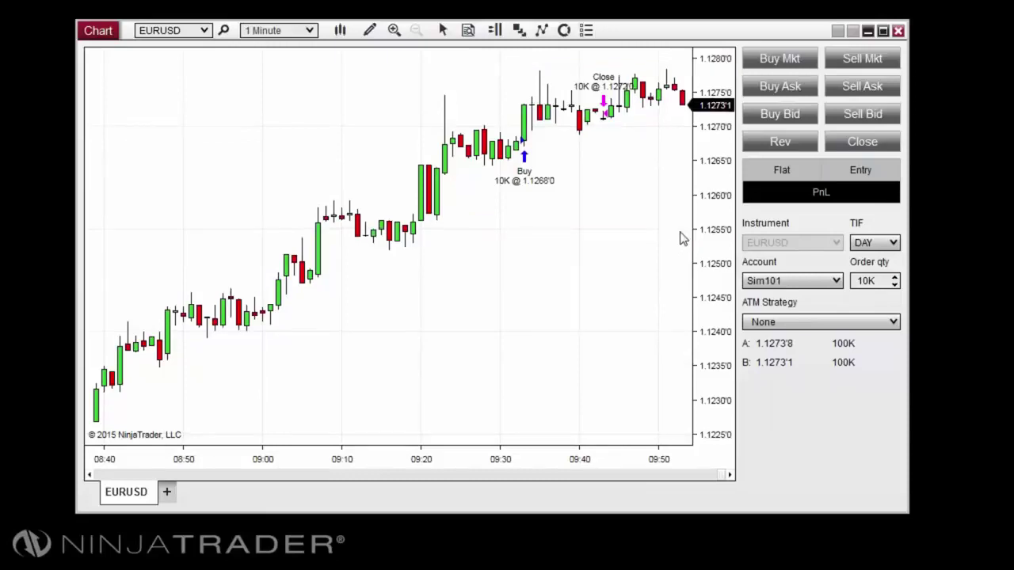
Untick OCO Order in the Chart Trader menu and verify it stays off
right_click(793, 368)
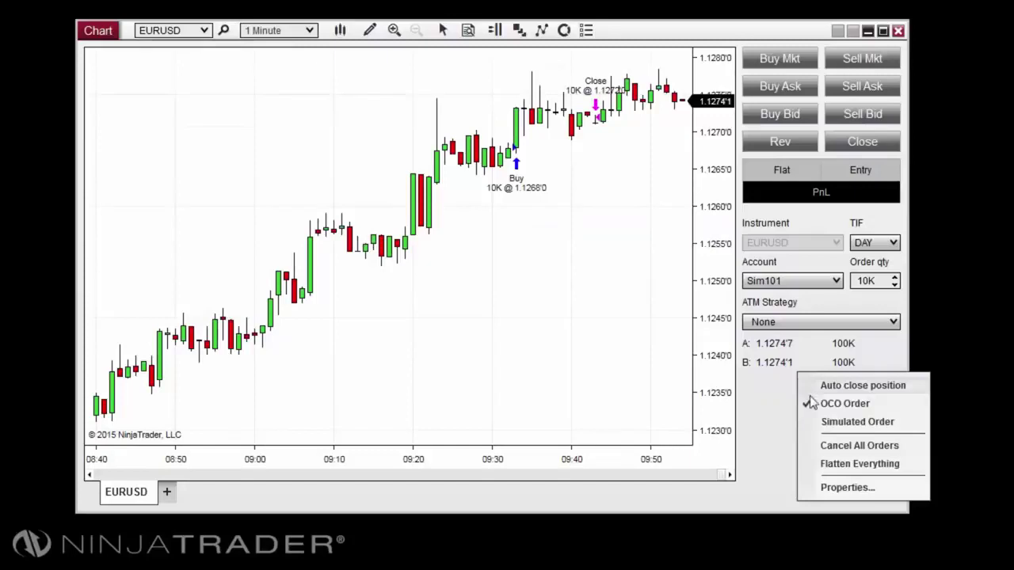
click(854, 406)
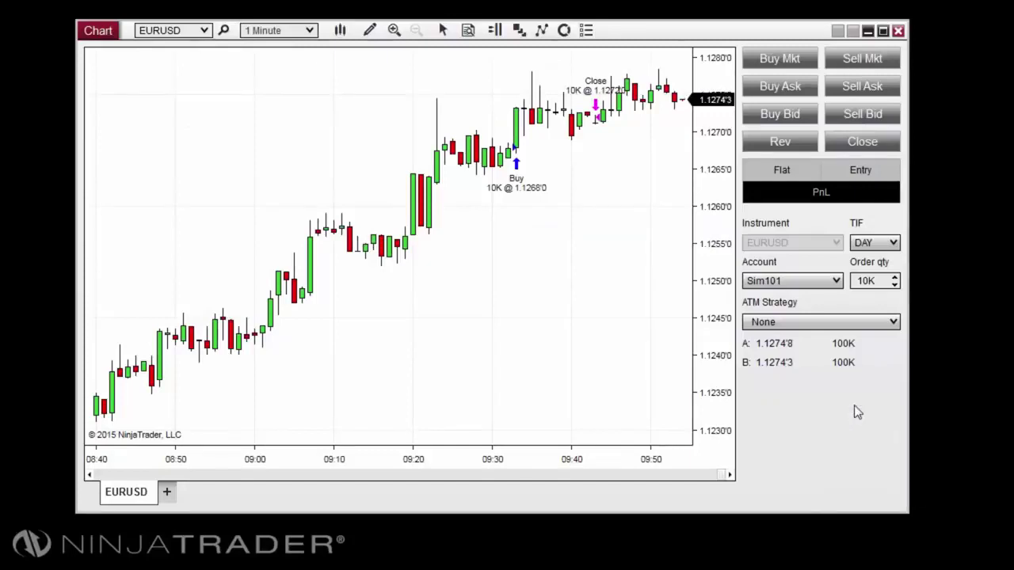
right_click(840, 389)
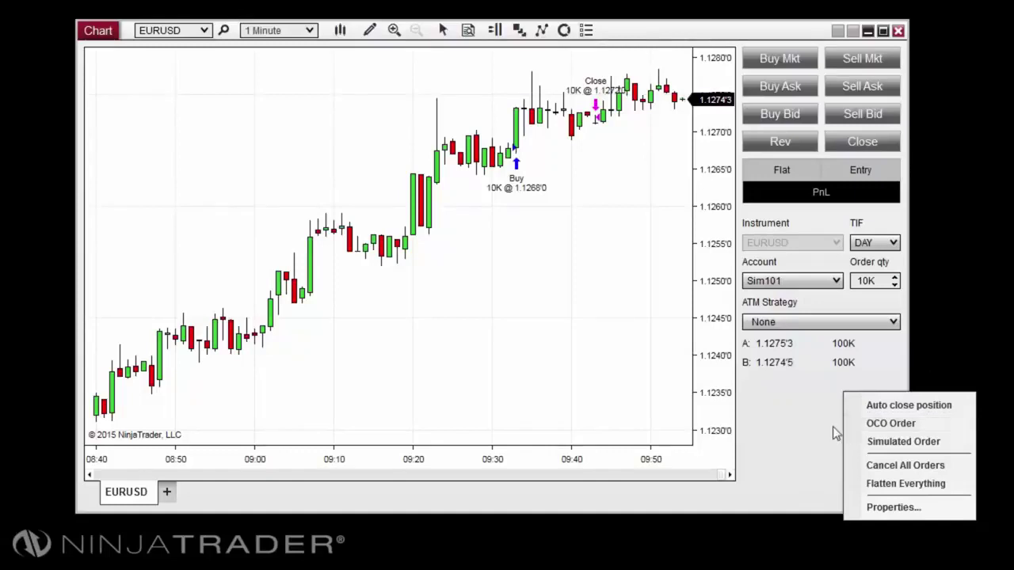
click(802, 420)
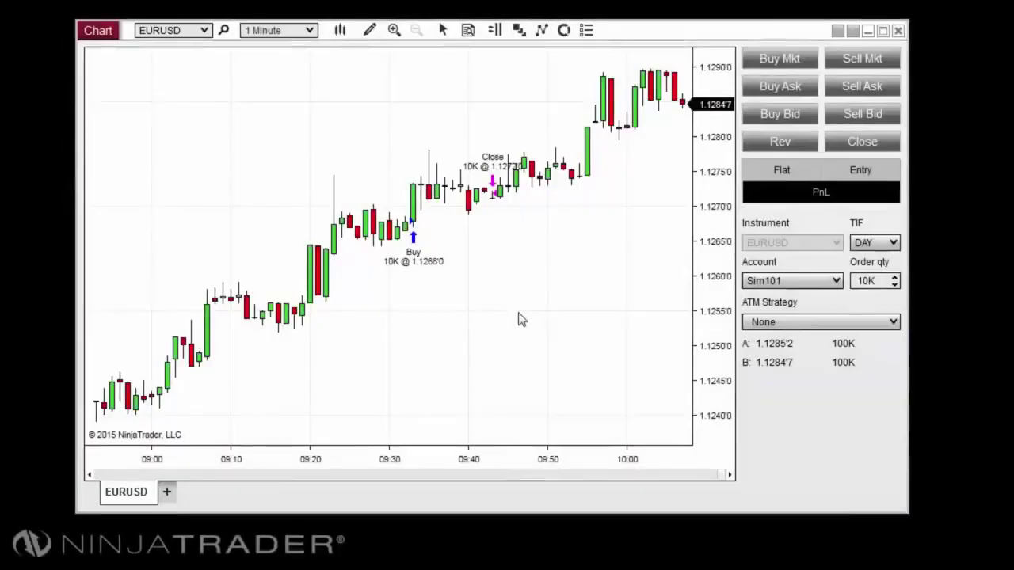
Choose 'Buy Limit 10K @ 1.1254'9' from the EURUSD chart's context menu
right_click(521, 320)
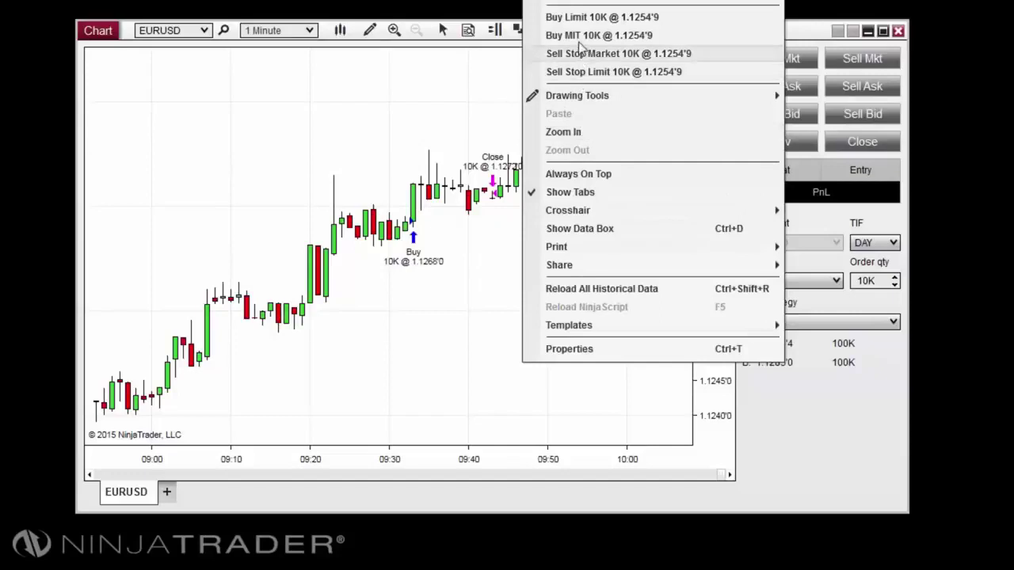
click(584, 17)
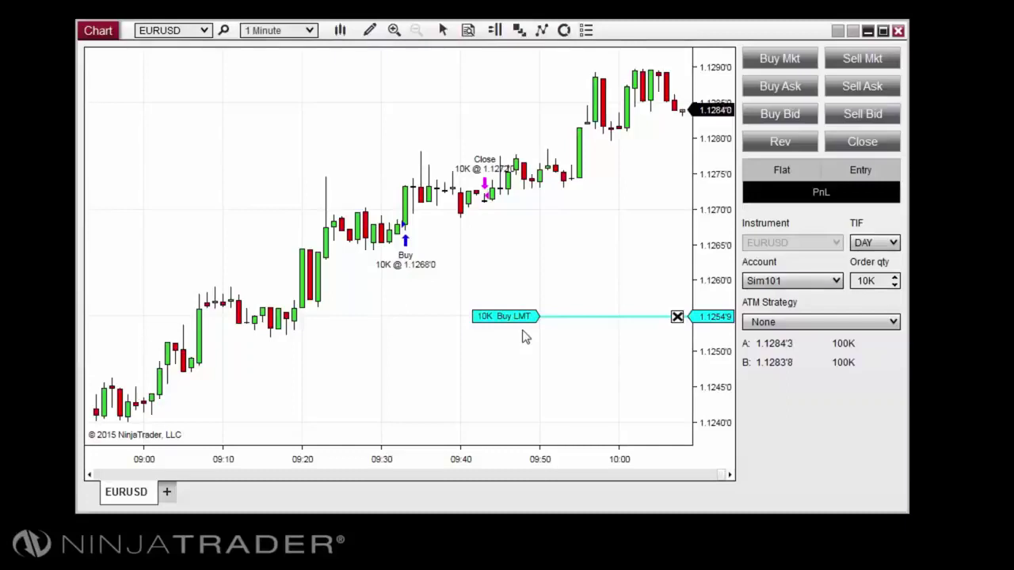
Drag the buy limit up to 1.1261'1, then decrease its price by one tick
drag(517, 319, 516, 277)
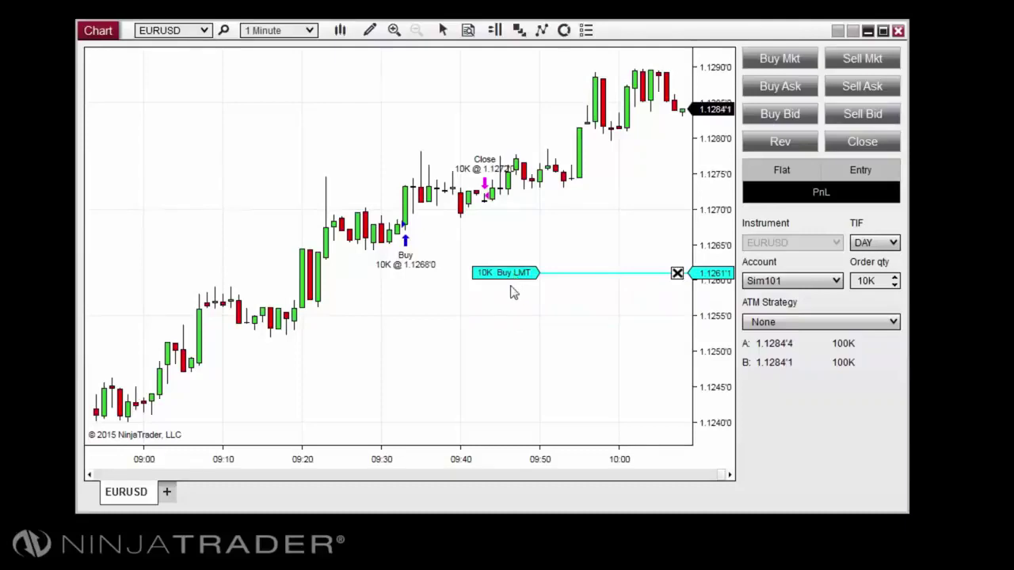
mouse_move(513, 277)
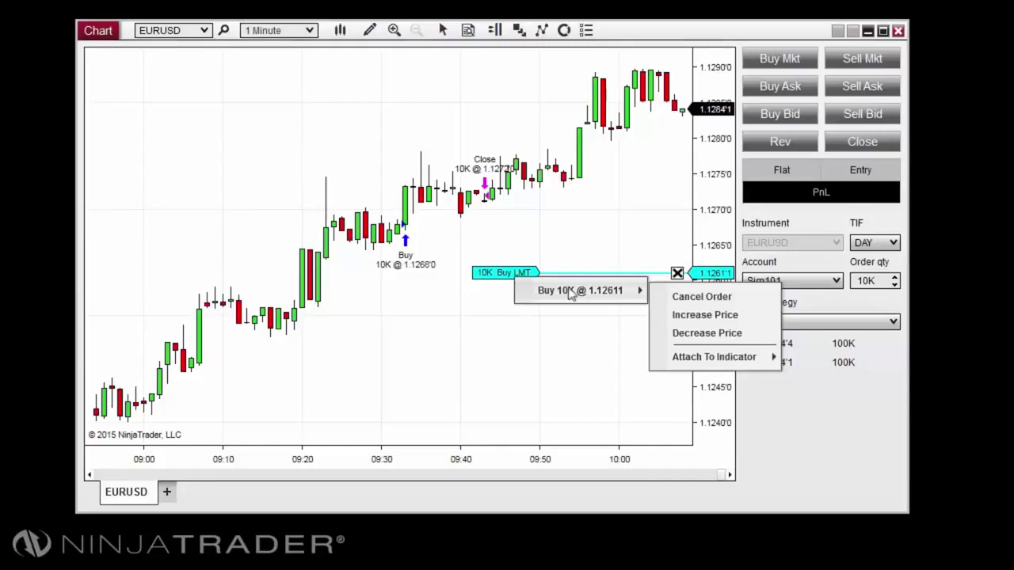
click(746, 334)
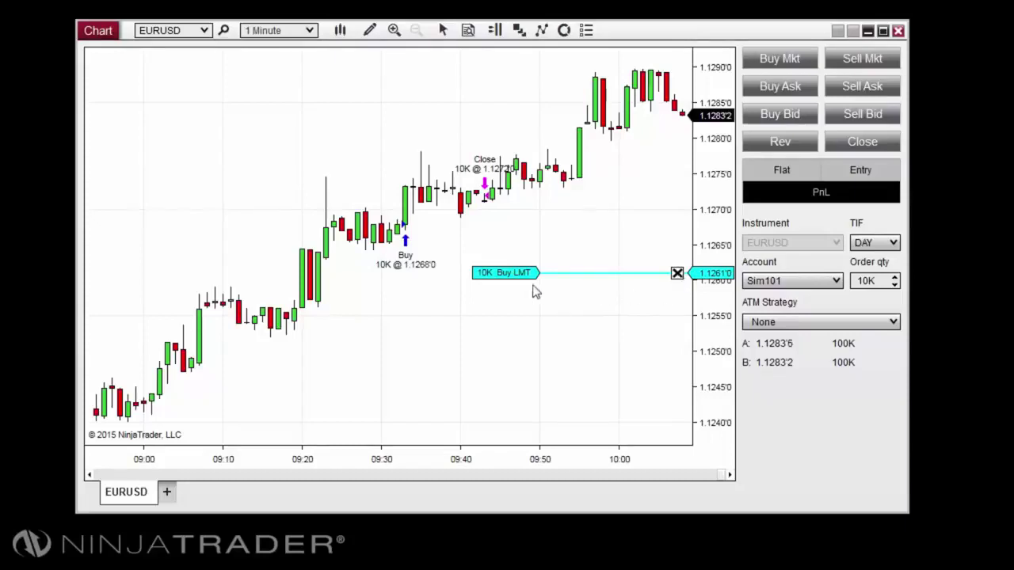
Cancel the 10K buy limit order from its label's menu
mouse_move(515, 282)
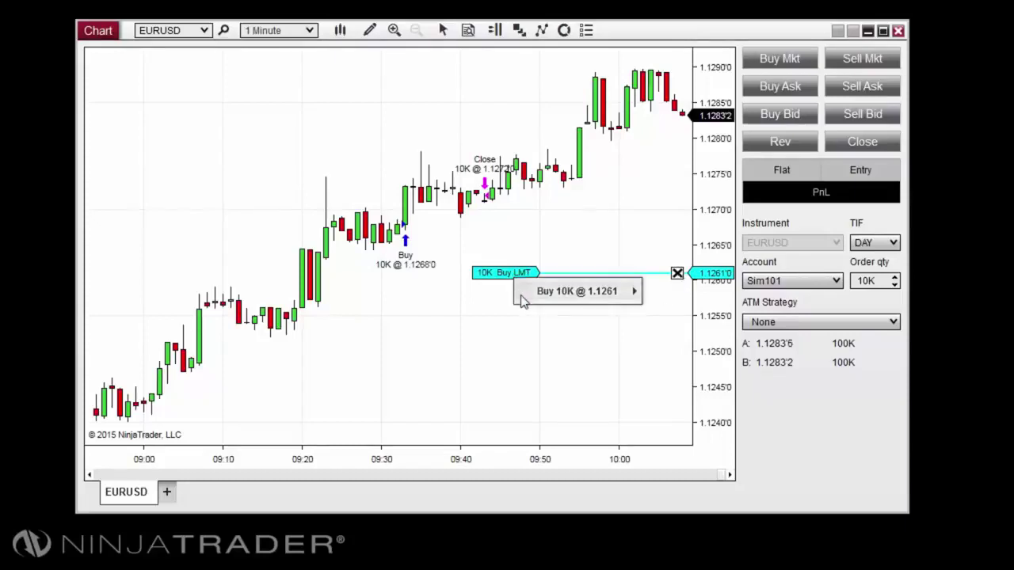
mouse_move(522, 301)
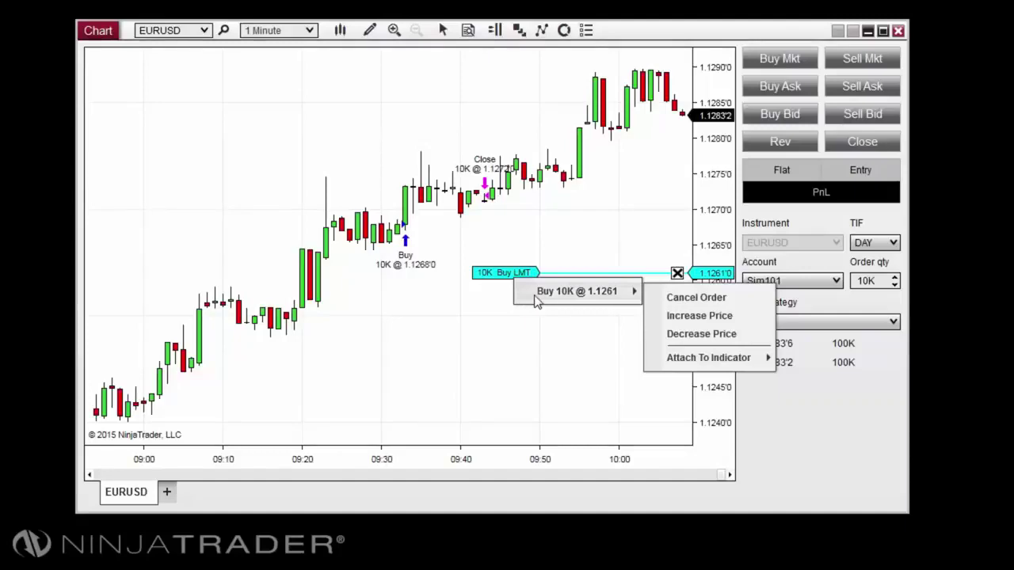
click(689, 305)
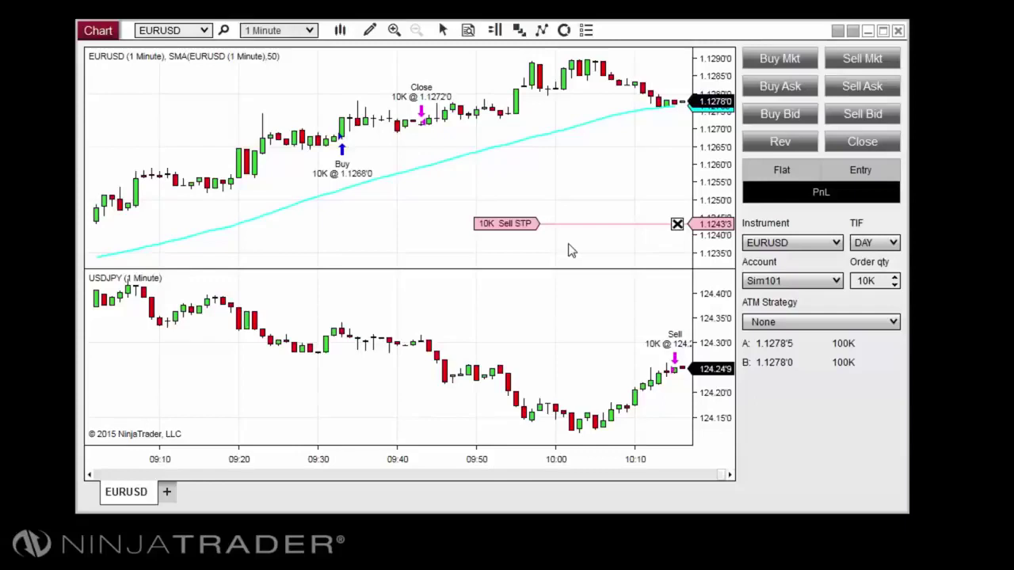
Attach the 10K Sell STP to SMA(EURUSD (1 Minute),50) with a 0-tick offset
click(508, 227)
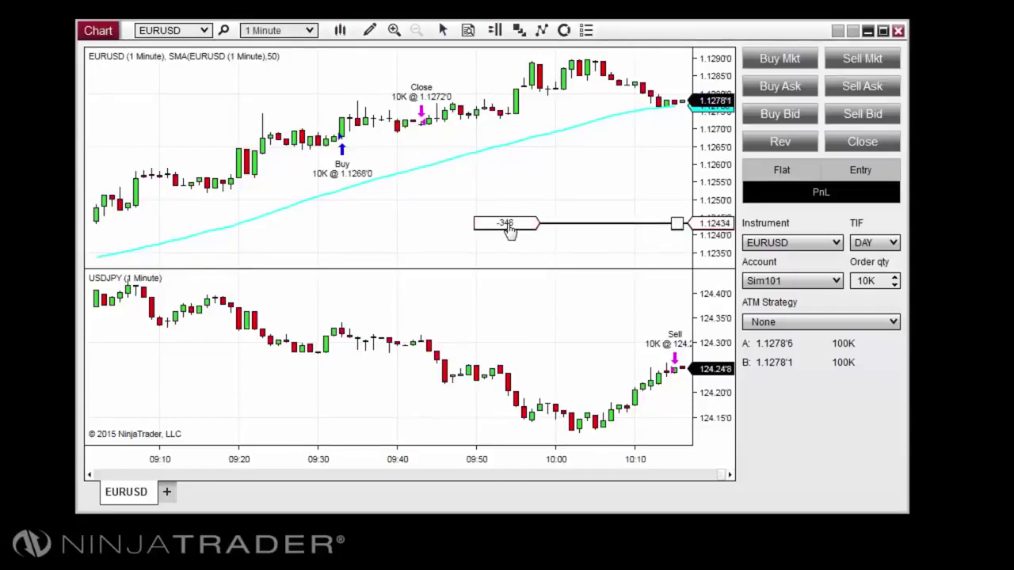
click(509, 227)
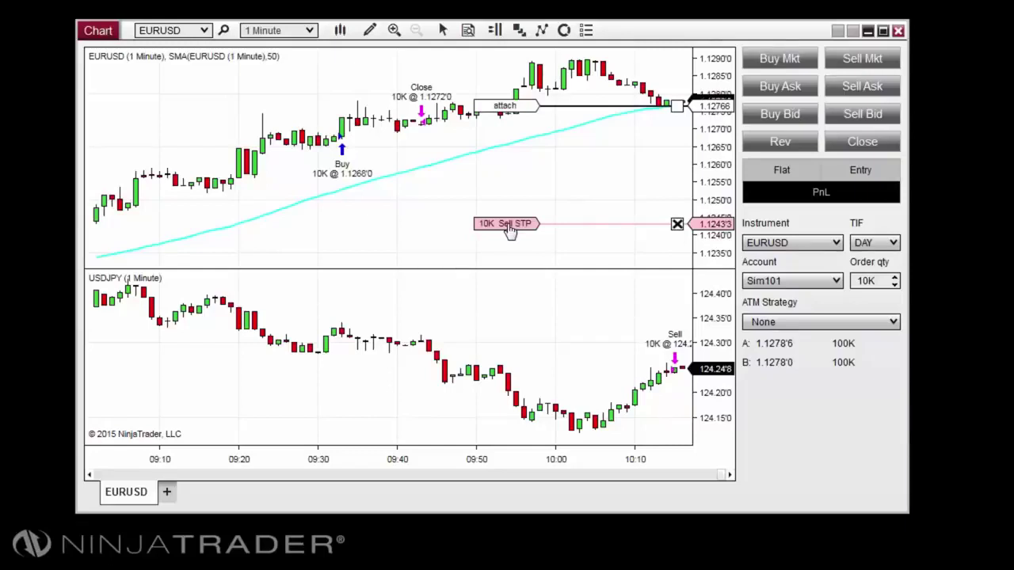
click(509, 227)
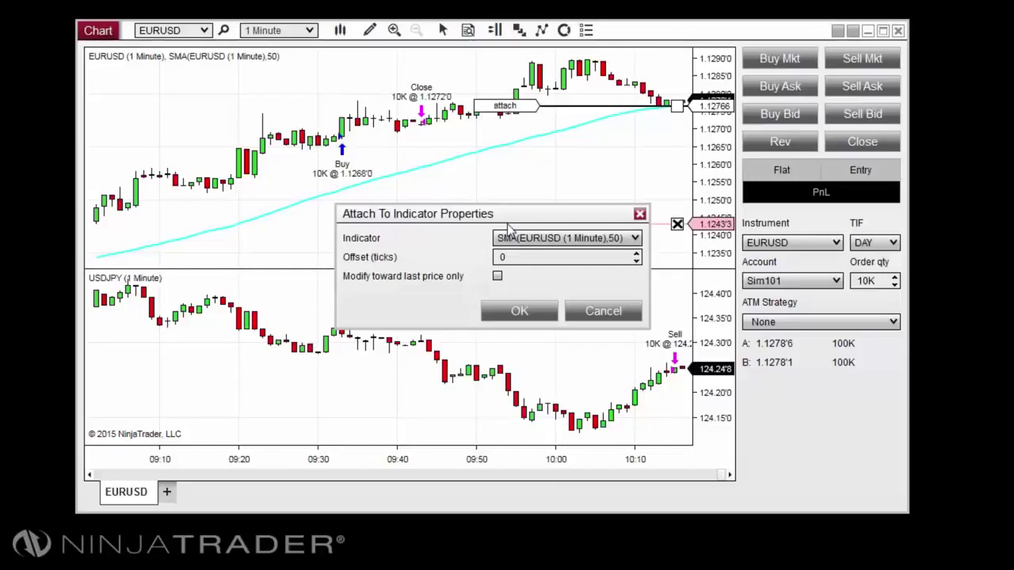
click(636, 239)
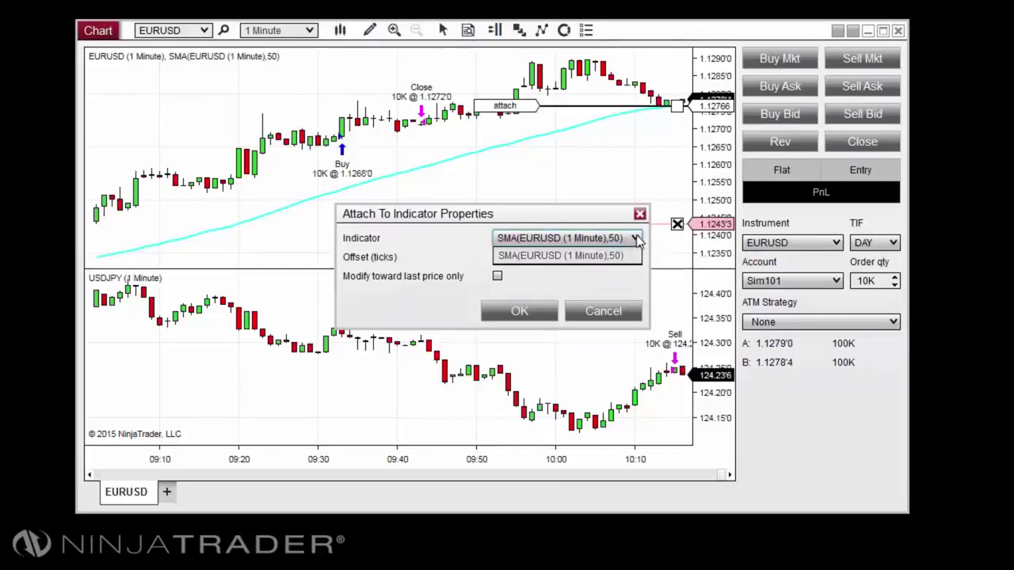
click(638, 238)
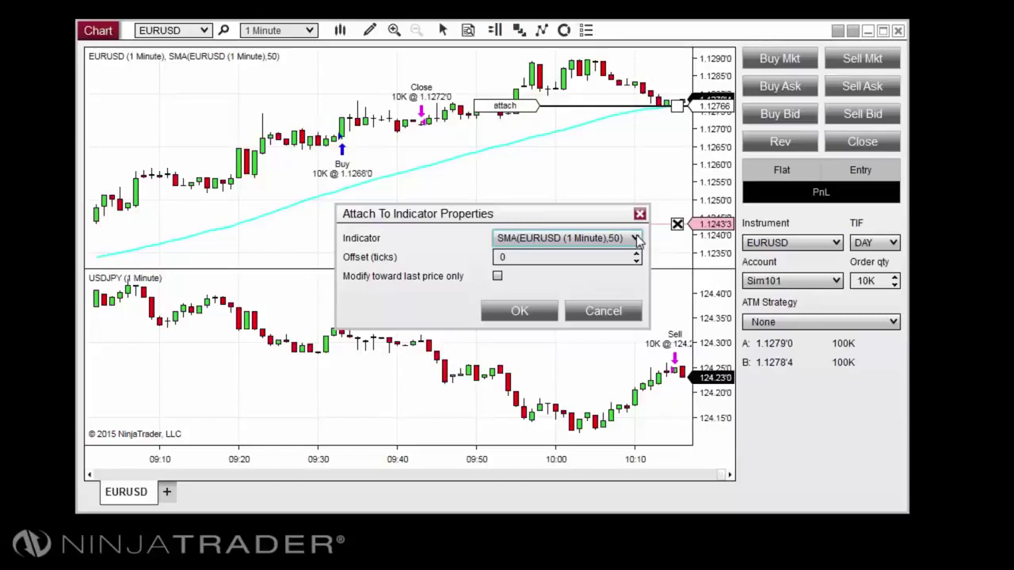
click(515, 311)
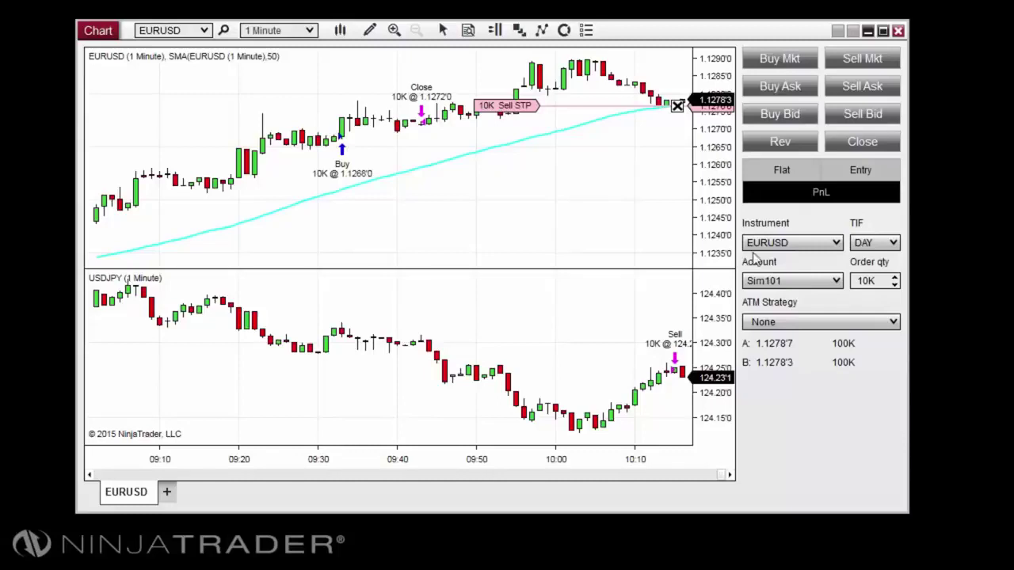
Switch the Chart Trader instrument to USDJPY, back to EURUSD, then to USDJPY again
click(835, 250)
click(819, 278)
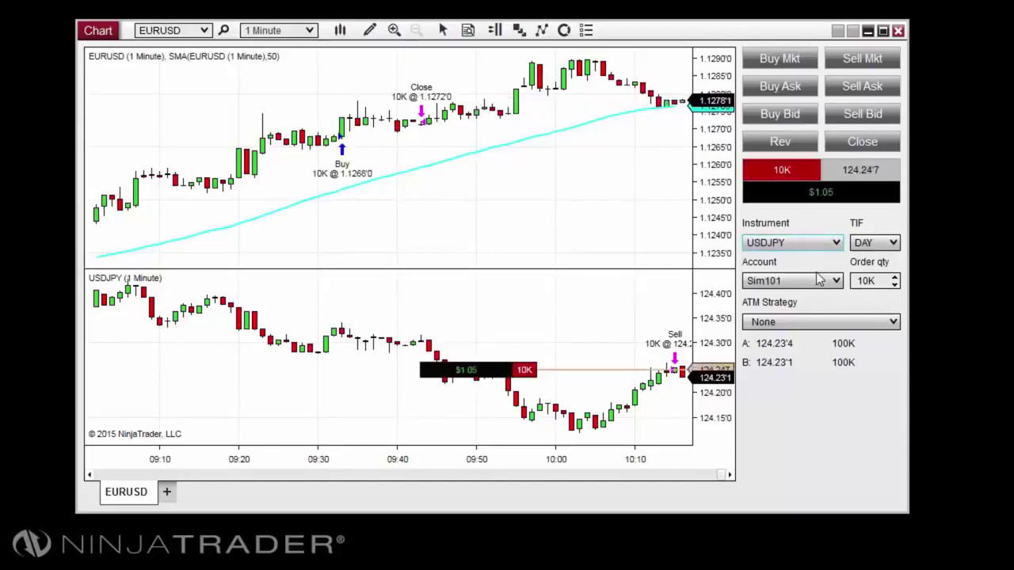
click(824, 245)
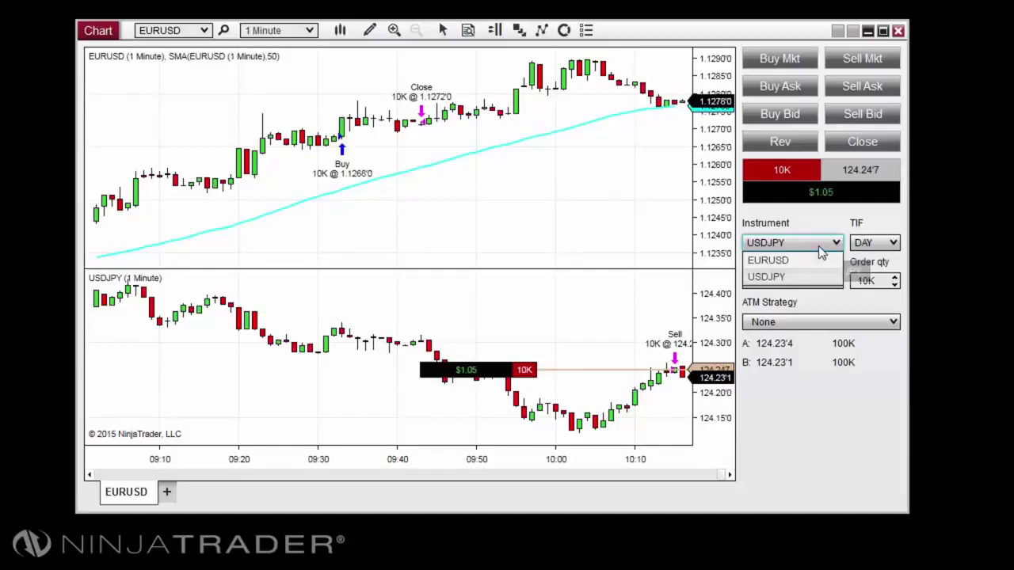
click(821, 265)
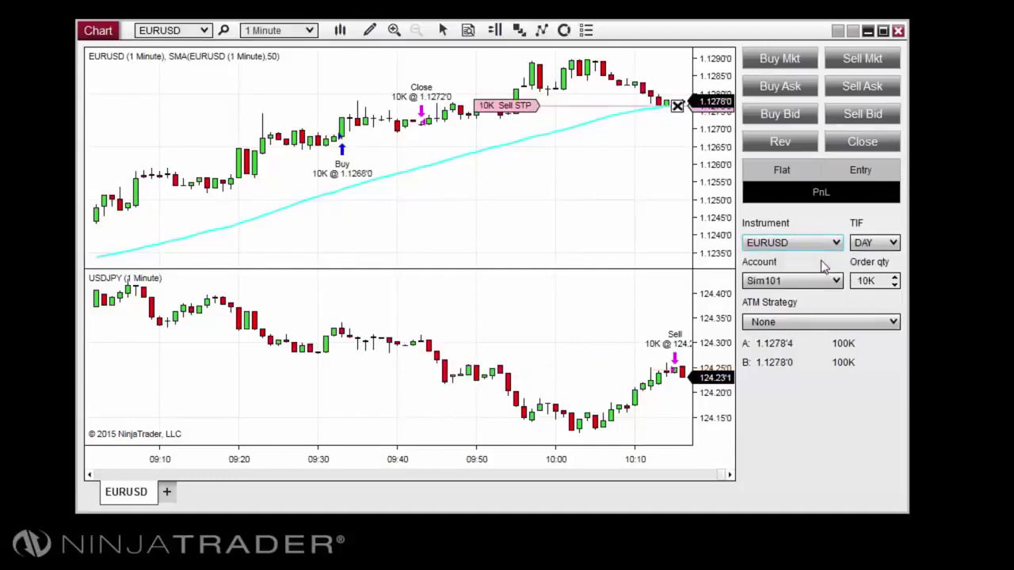
click(837, 245)
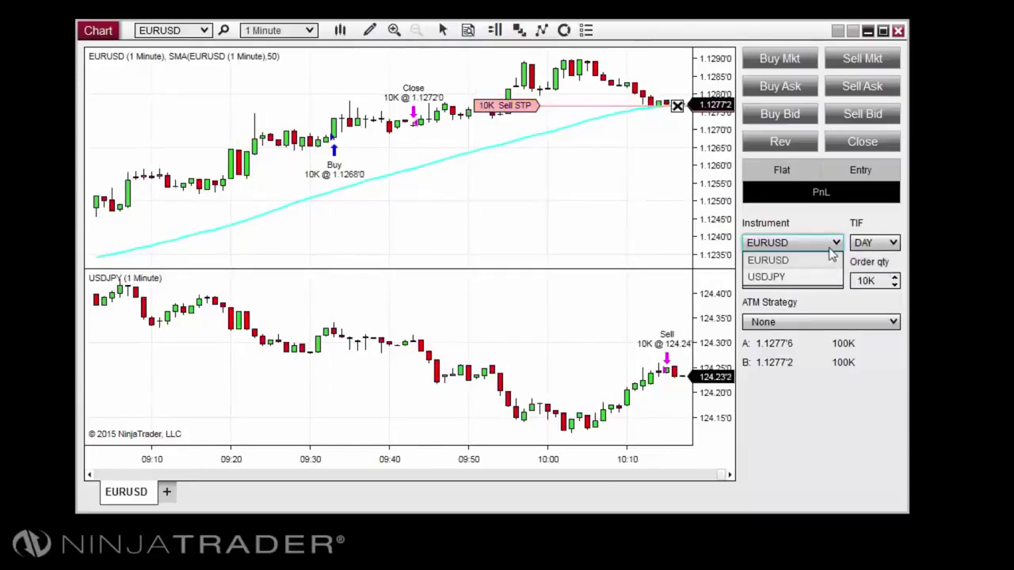
click(816, 277)
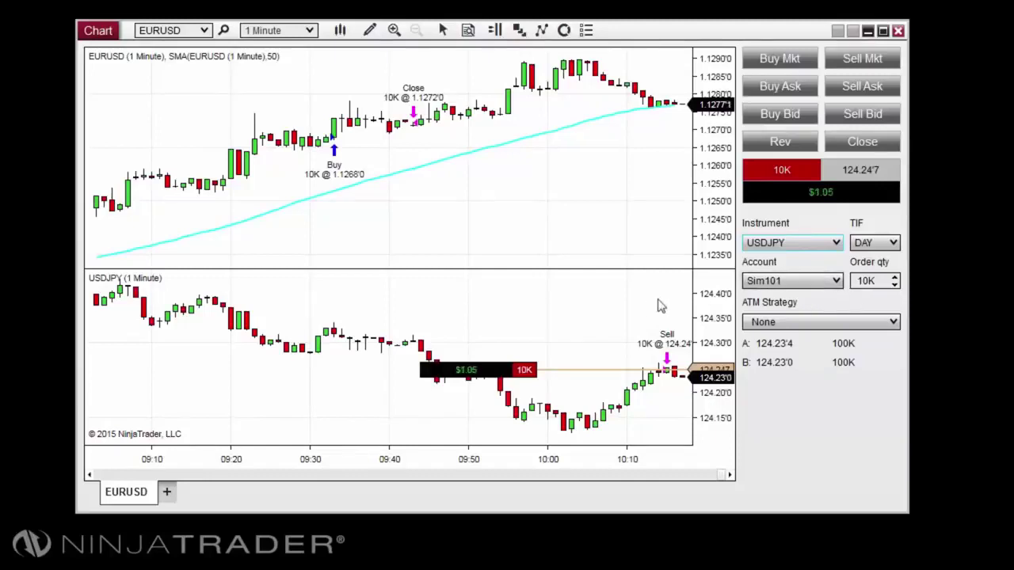
Place a 10K buy stop market order on USDJPY at 124.38'3
right_click(640, 309)
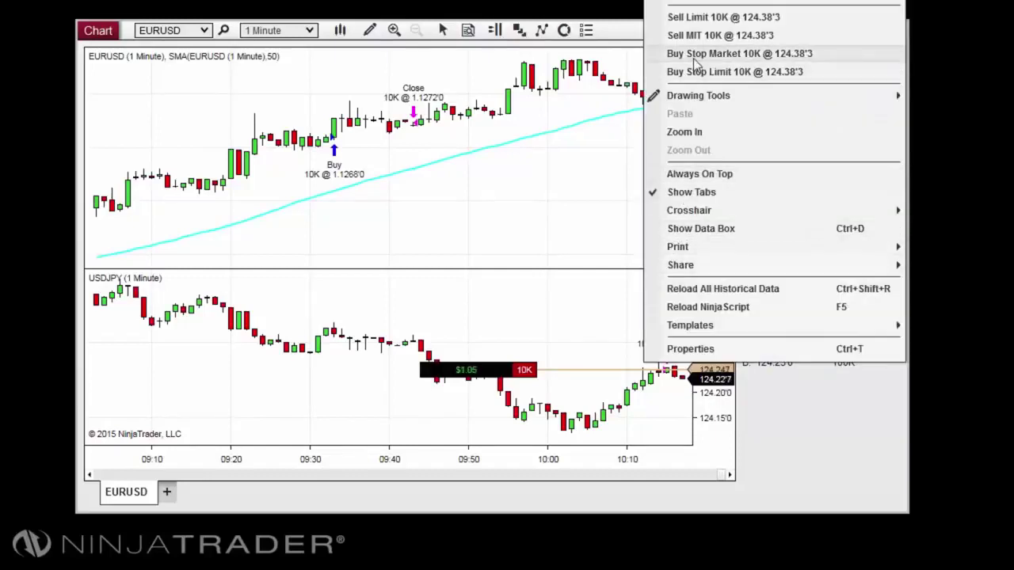
click(695, 54)
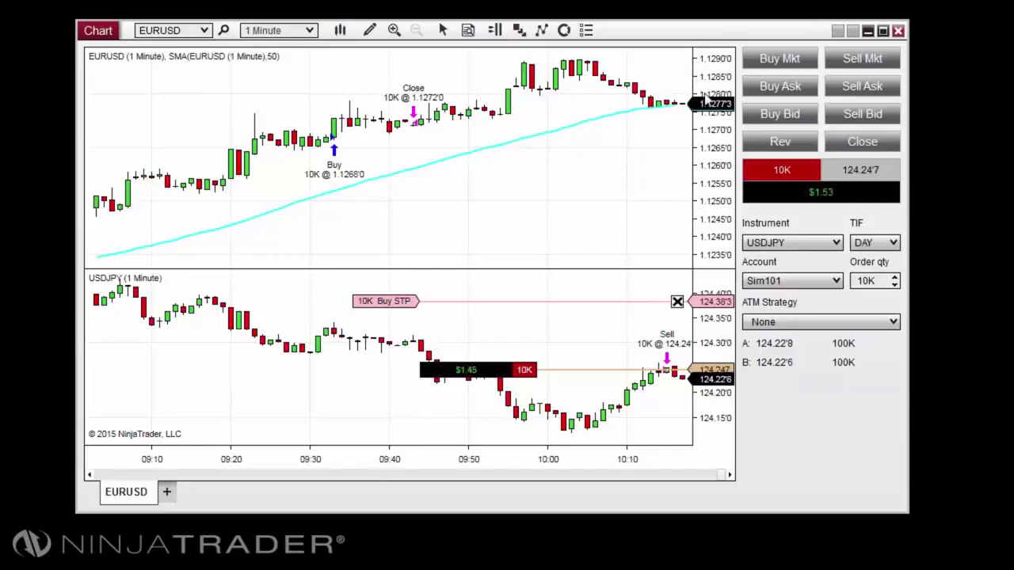
click(768, 244)
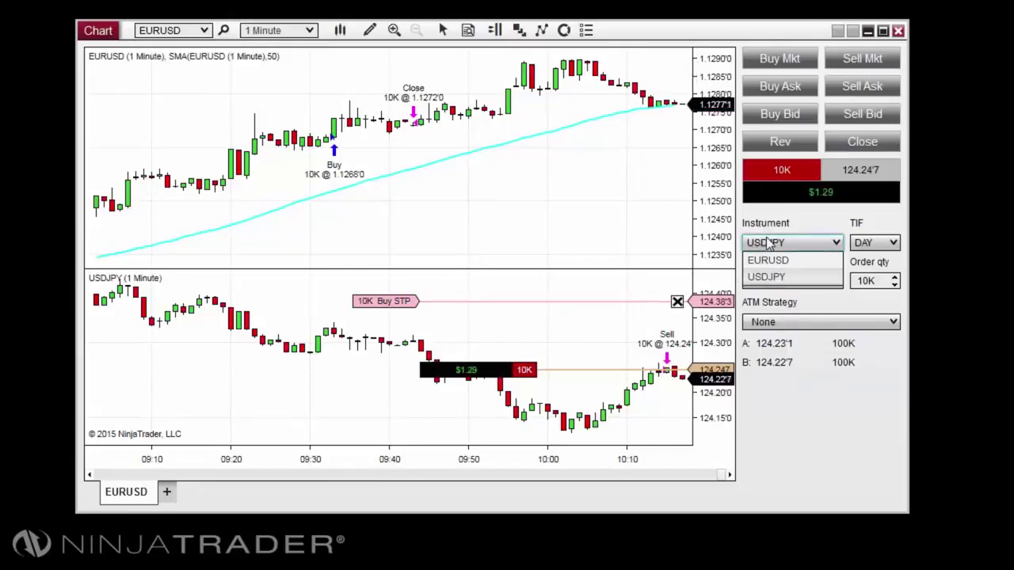